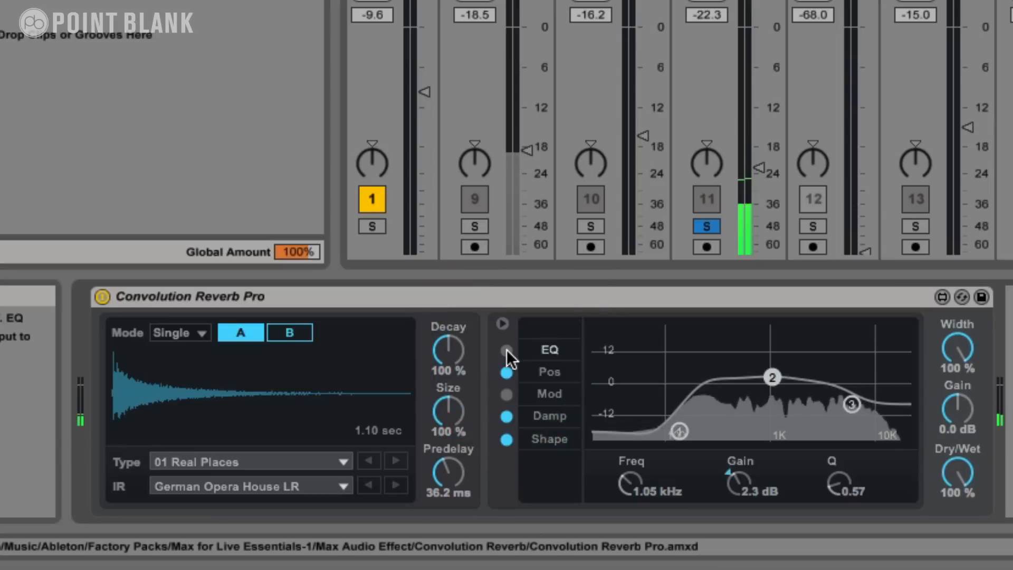
Enable the EQ section of Convolution Reverb Pro and take track 11 out of solo
{"action": "left_click", "coordinate": [507, 349]}
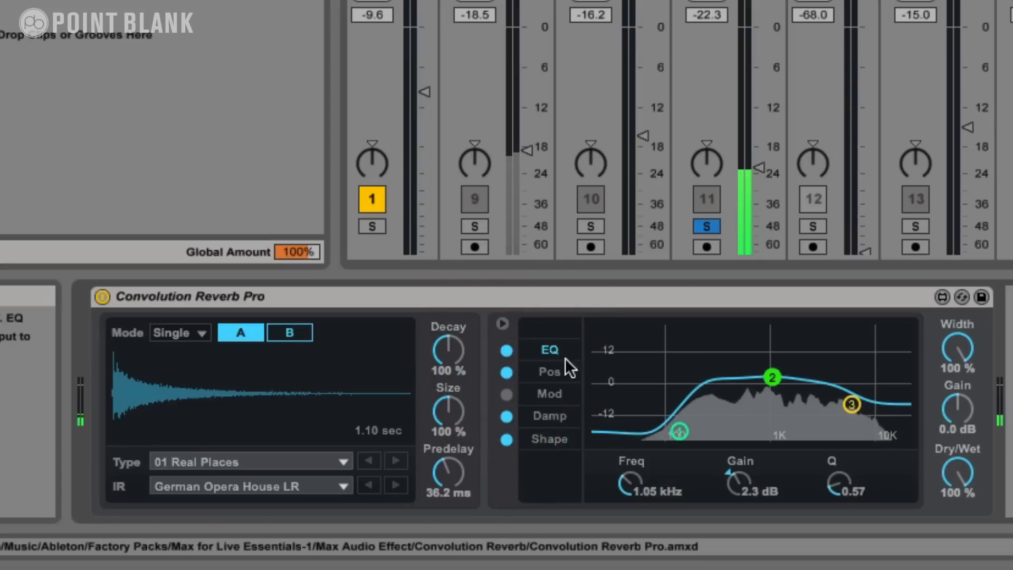
{"action": "left_click", "coordinate": [703, 225]}
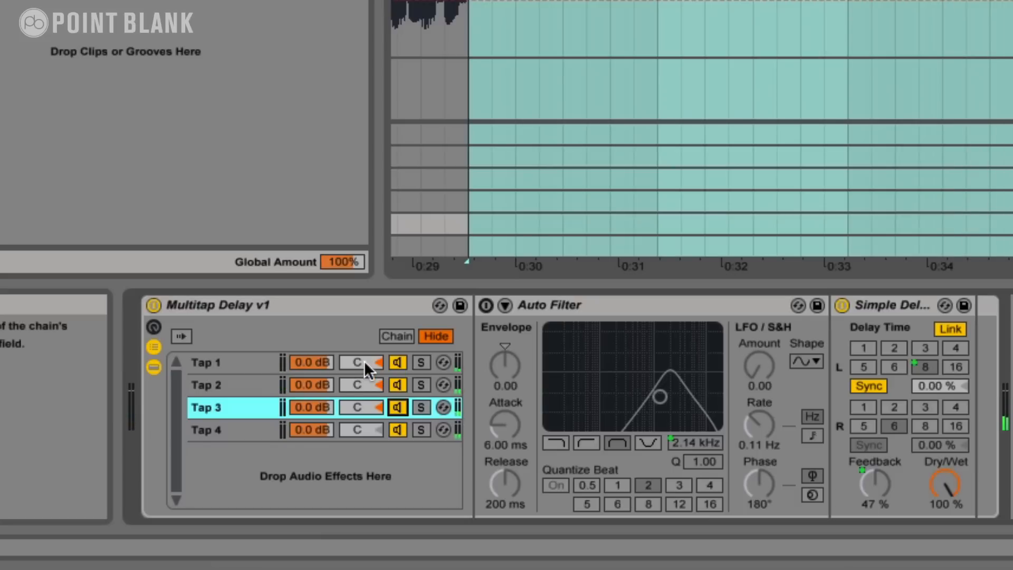
Pan the Multitap Delay chains alternately: Tap 1 to 28R, Tap 2 to 28L, Tap 3 to the left and Tap 4 to the right
{"action": "left_click_drag", "start_coordinate": [364, 359], "coordinate": [364, 317]}
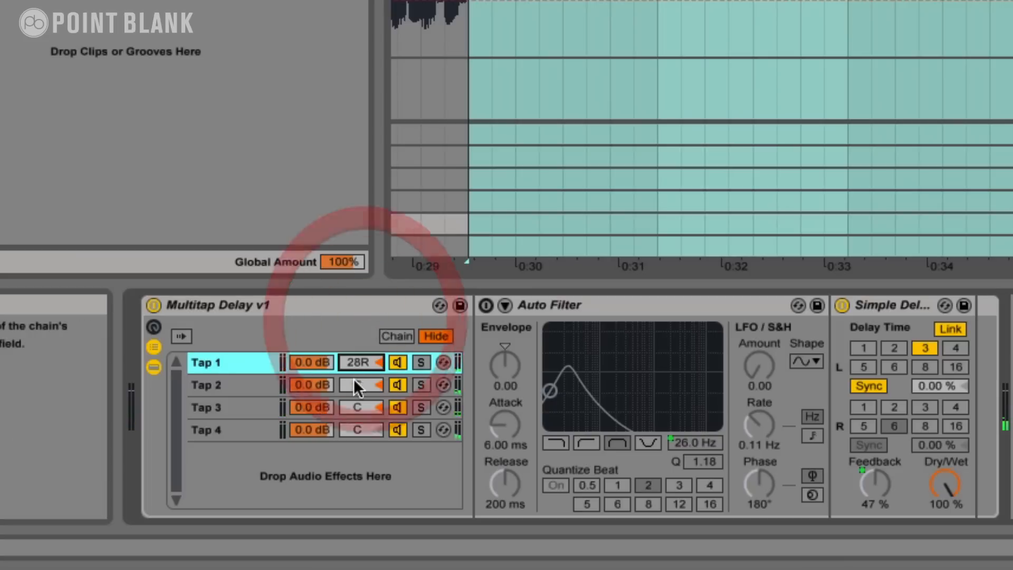
{"action": "left_click_drag", "start_coordinate": [353, 378], "coordinate": [354, 428]}
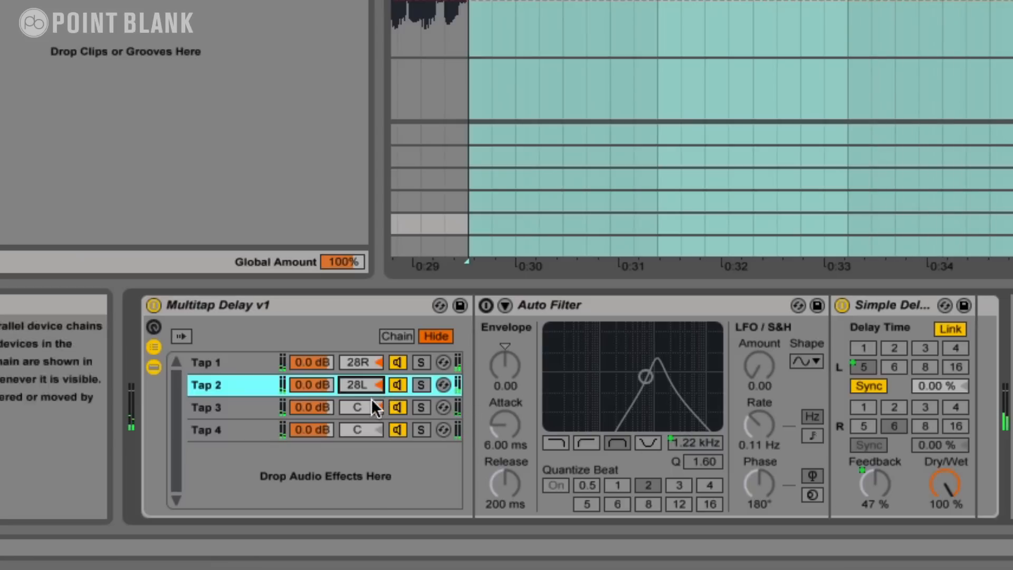
{"action": "left_click_drag", "start_coordinate": [371, 399], "coordinate": [364, 493]}
{"action": "left_click_drag", "start_coordinate": [357, 430], "coordinate": [369, 298]}
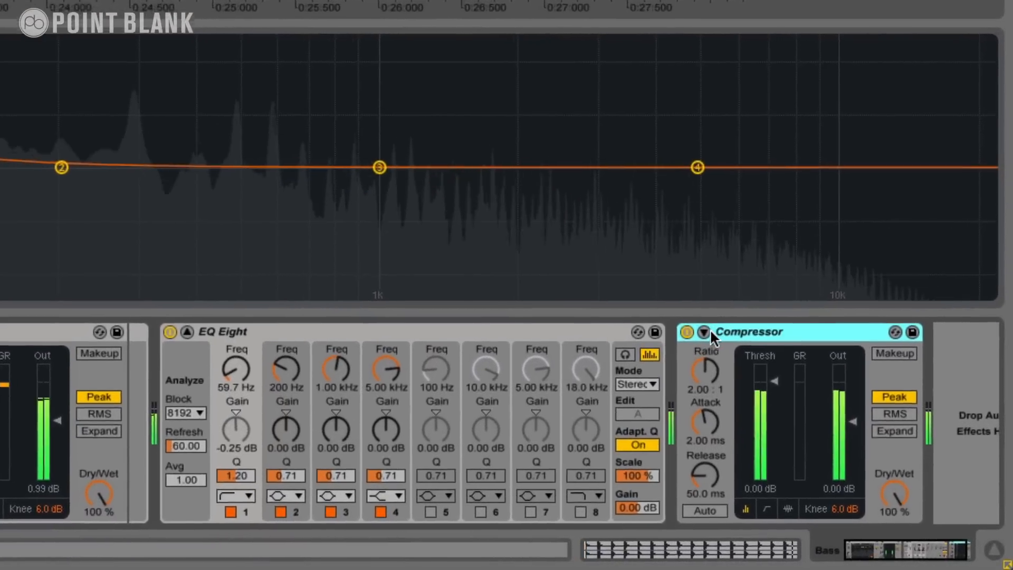
Show the sidechain settings of the Bass track's Compressor and use Kick 909 as its audio source
{"action": "left_click", "coordinate": [728, 351]}
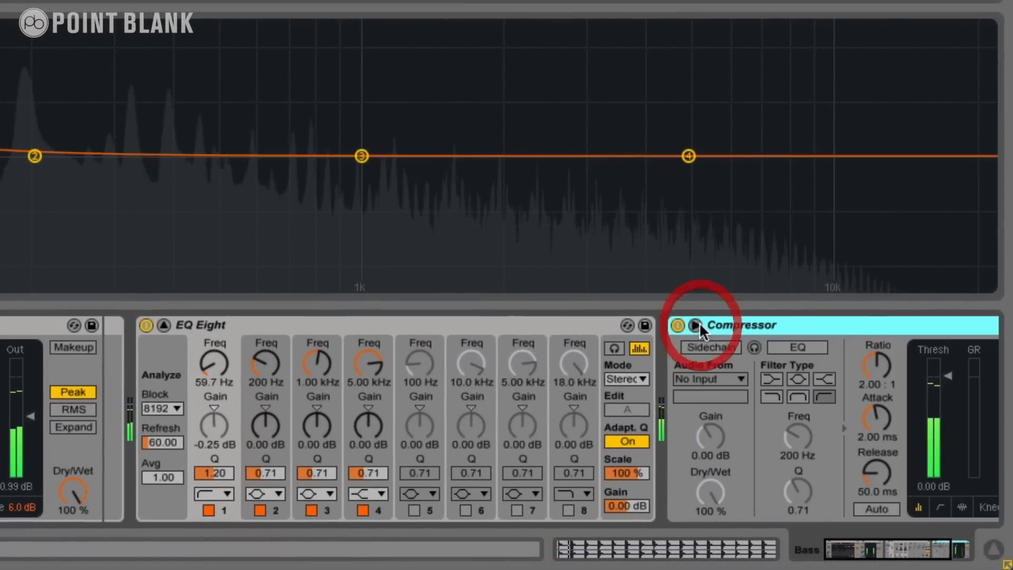
{"action": "left_click", "coordinate": [734, 378]}
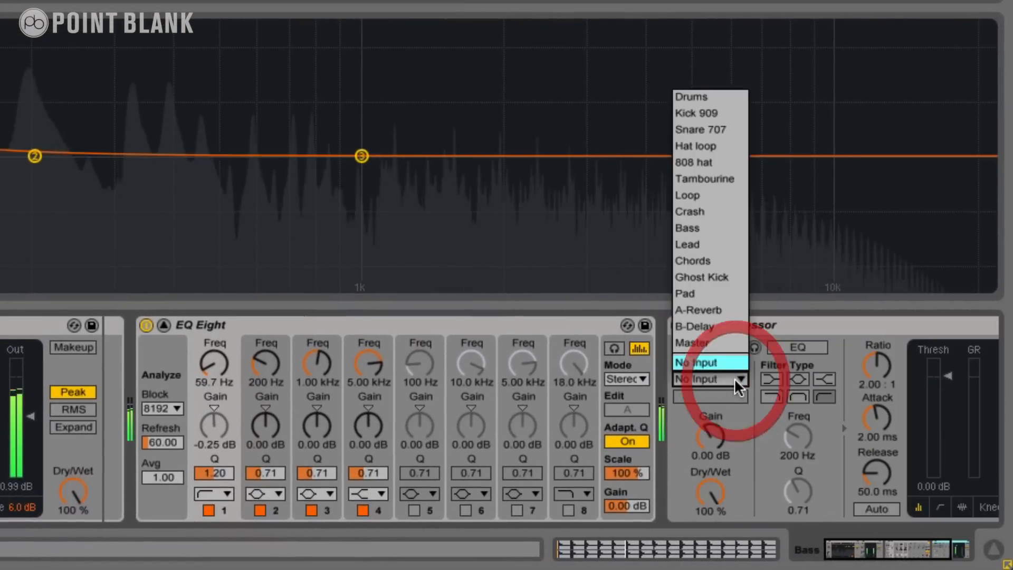
{"action": "left_click", "coordinate": [717, 113]}
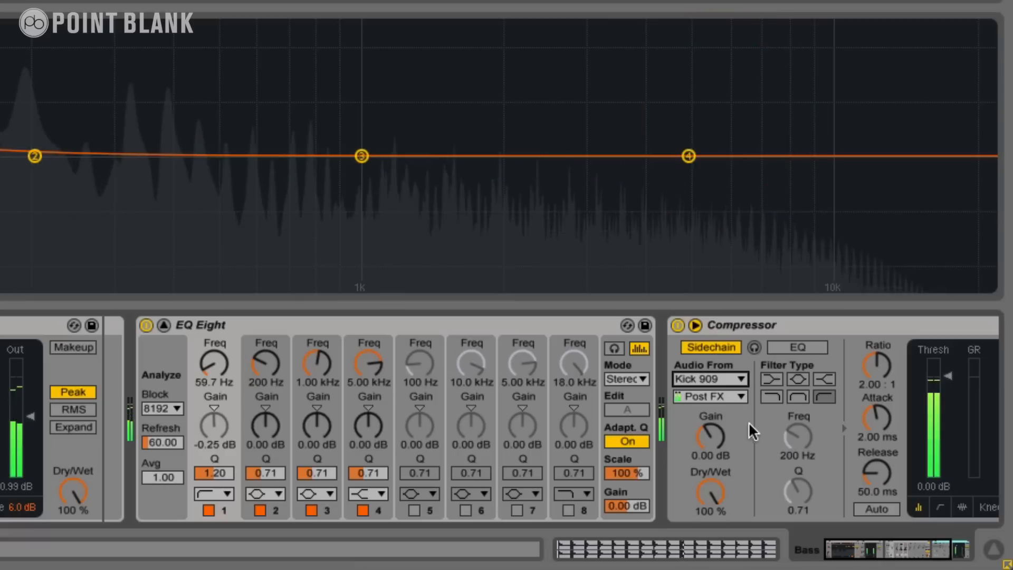
Set the Bass compressor's threshold to -10.5 dB and its attack to 0.46 ms
{"action": "scroll", "coordinate": [725, 418], "scroll_direction": "right", "scroll_amount": 5}
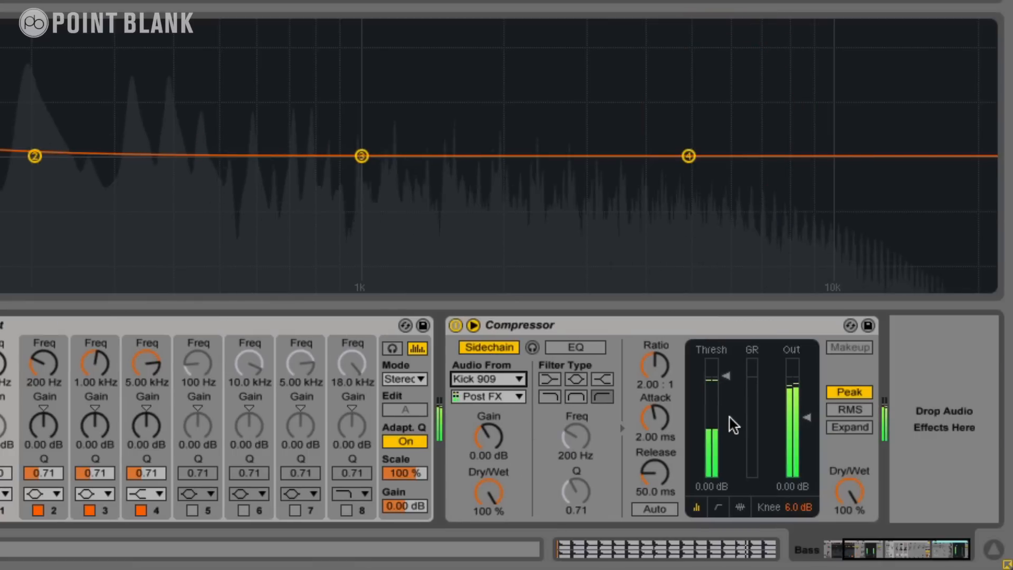
{"action": "left_click", "coordinate": [732, 384]}
{"action": "left_click_drag", "start_coordinate": [732, 384], "coordinate": [654, 431]}
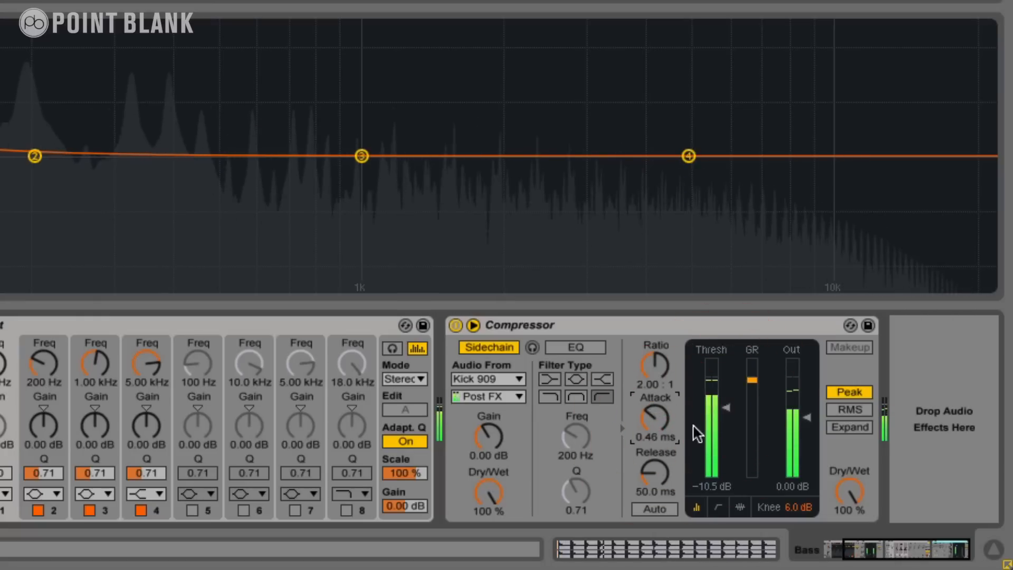
Check the gain reduction in the compressor's activity view, return to the level meters and shorten the release time
{"action": "left_click", "coordinate": [741, 507]}
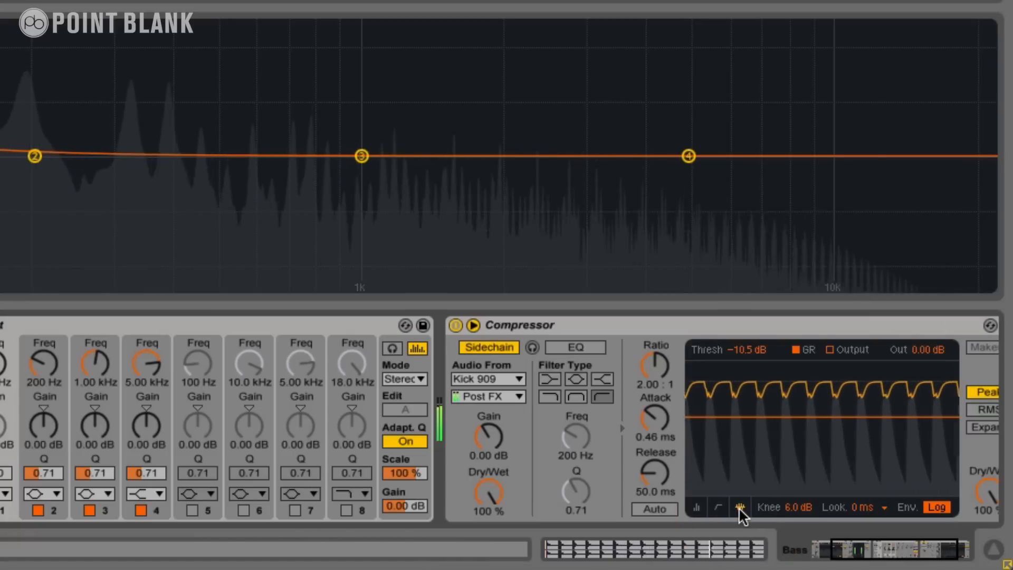
{"action": "left_click", "coordinate": [738, 507]}
{"action": "left_click", "coordinate": [702, 508]}
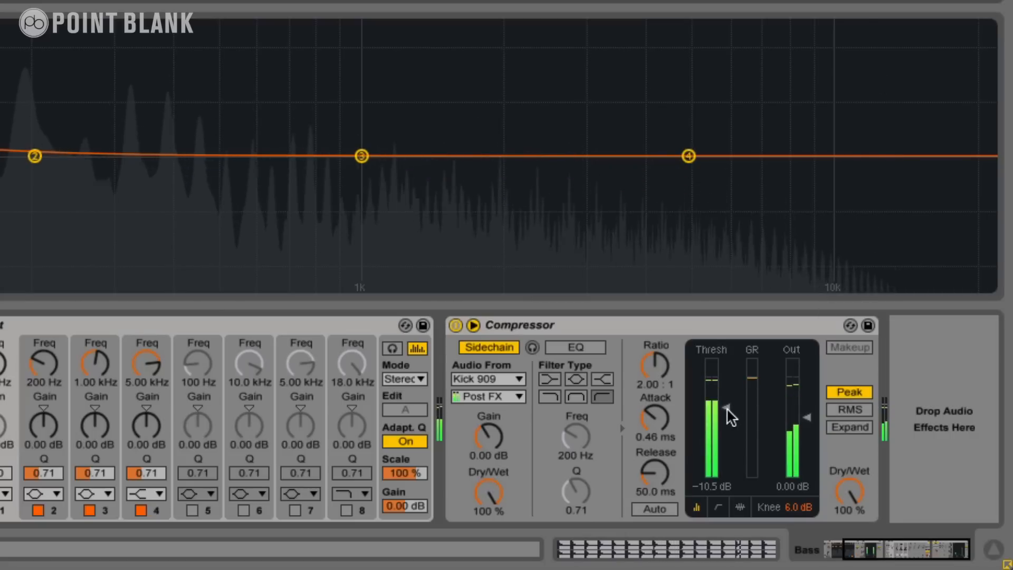
{"action": "left_click_drag", "start_coordinate": [662, 473], "coordinate": [658, 486]}
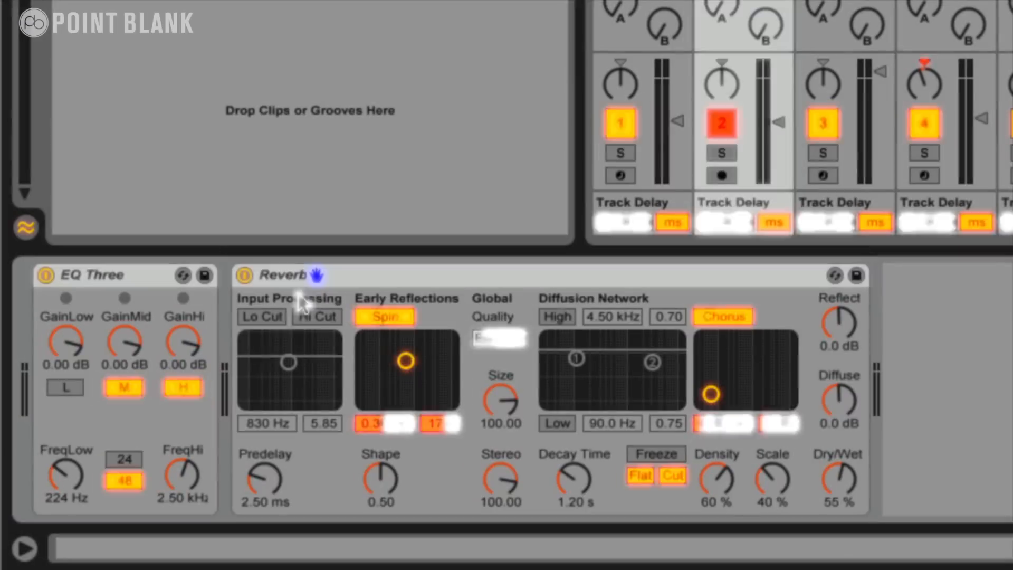
Raise the Reverb's predelay to 216 ms, auditioning it with track 2 soloed and ending the solo when done
{"action": "left_click_drag", "start_coordinate": [265, 479], "coordinate": [265, 460]}
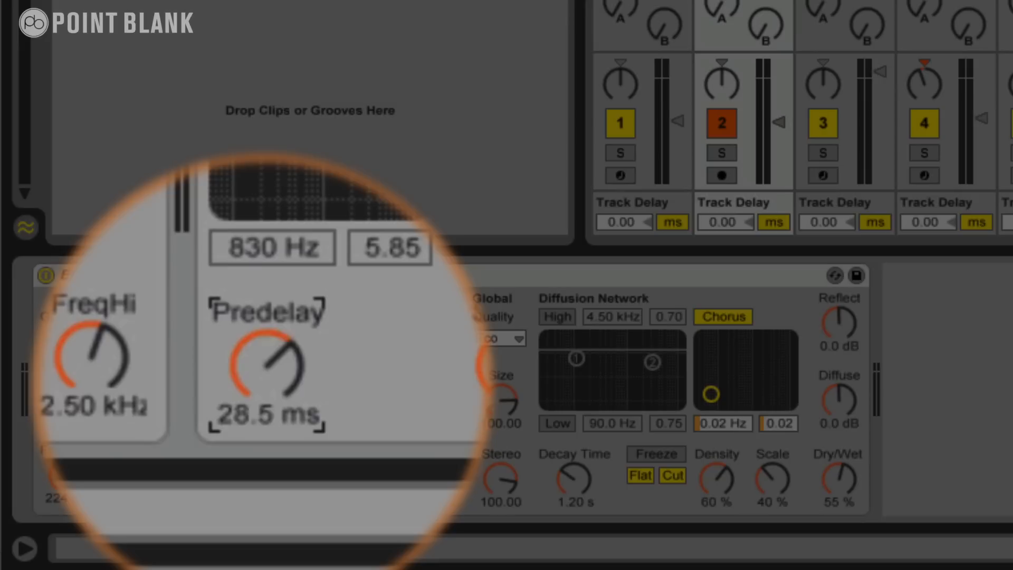
{"action": "left_click_drag", "start_coordinate": [267, 364], "coordinate": [267, 349]}
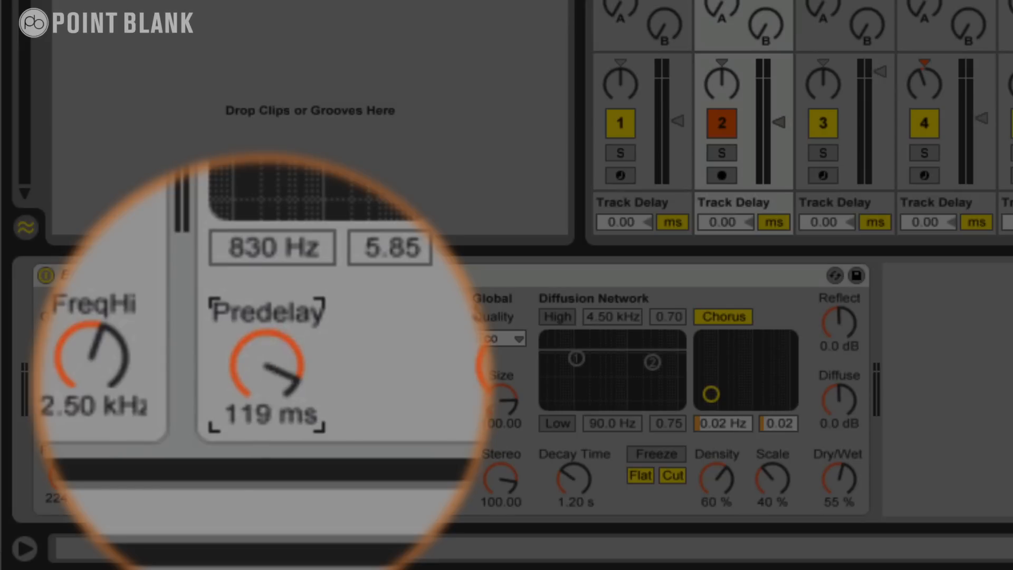
{"action": "left_click_drag", "start_coordinate": [265, 479], "coordinate": [265, 476]}
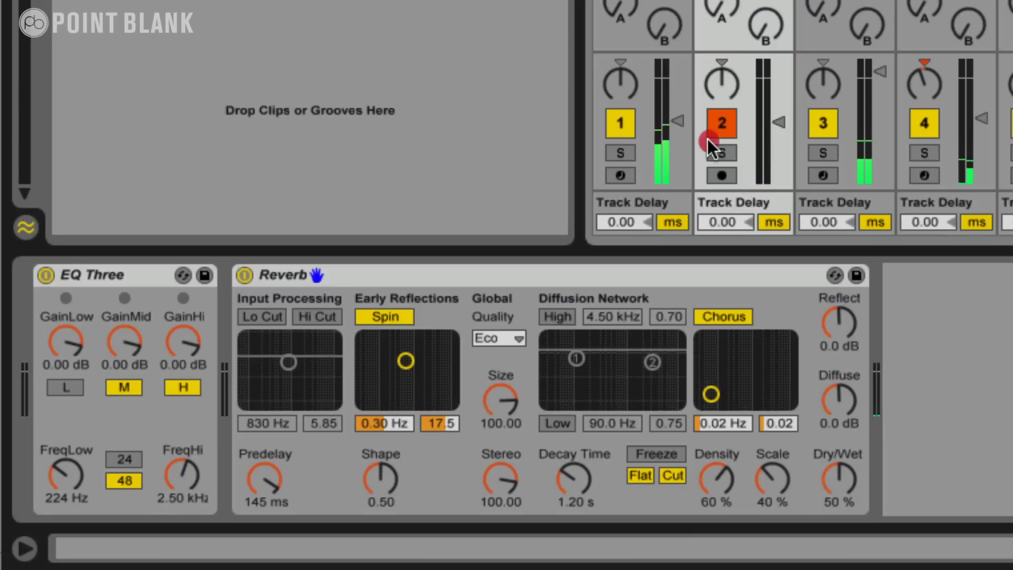
{"action": "left_click", "coordinate": [720, 153]}
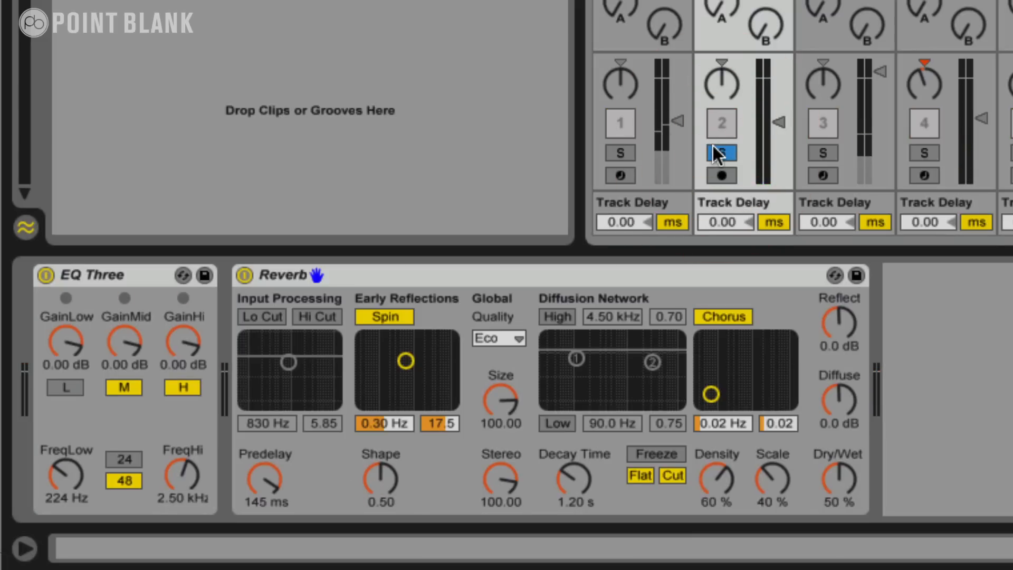
{"action": "left_click_drag", "start_coordinate": [269, 478], "coordinate": [269, 469]}
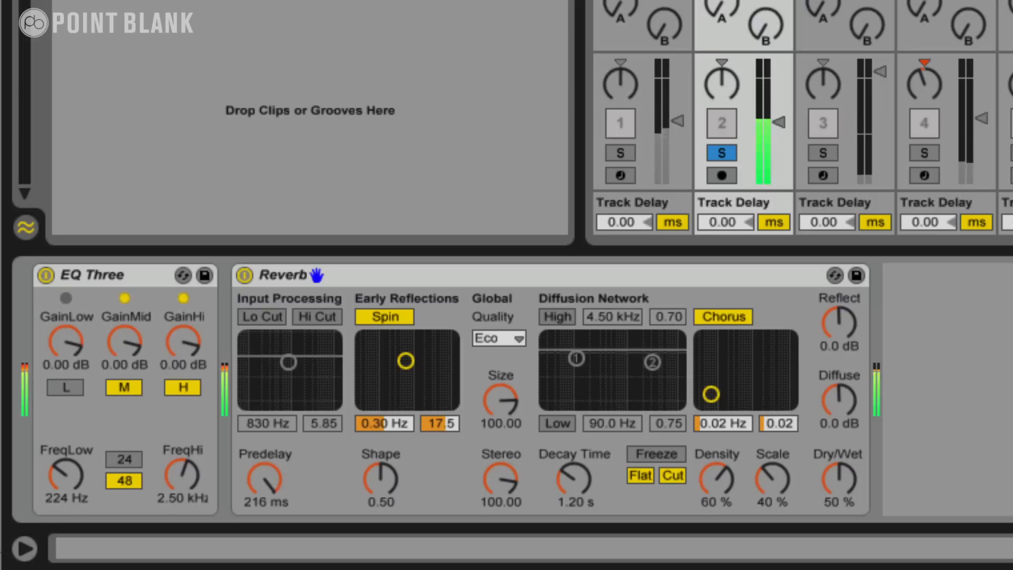
{"action": "left_click", "coordinate": [710, 153]}
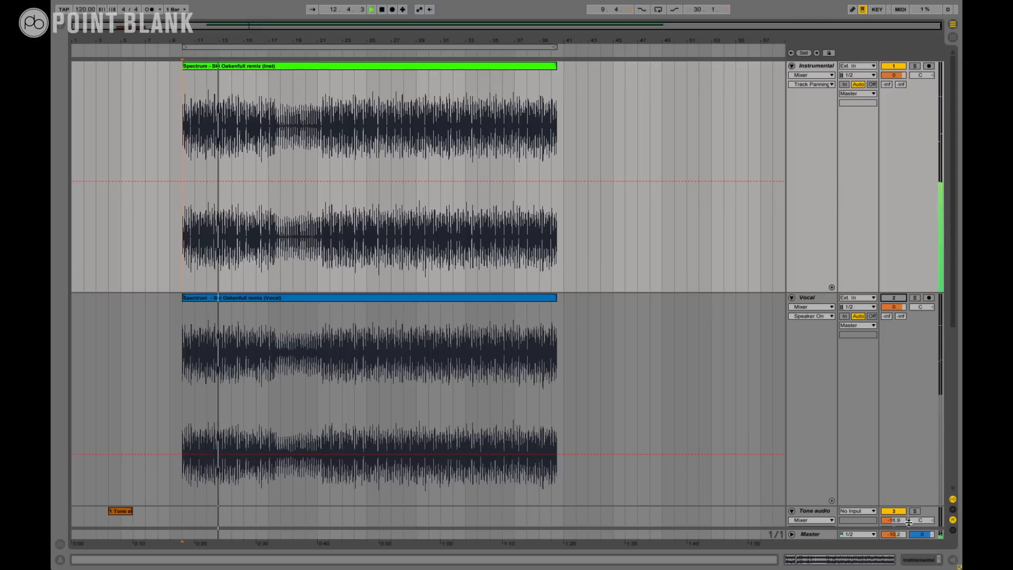
Select the Vocal track and switch it back on so it plays together with the Instrumental track
{"action": "left_click", "coordinate": [812, 299]}
{"action": "left_click", "coordinate": [893, 298]}
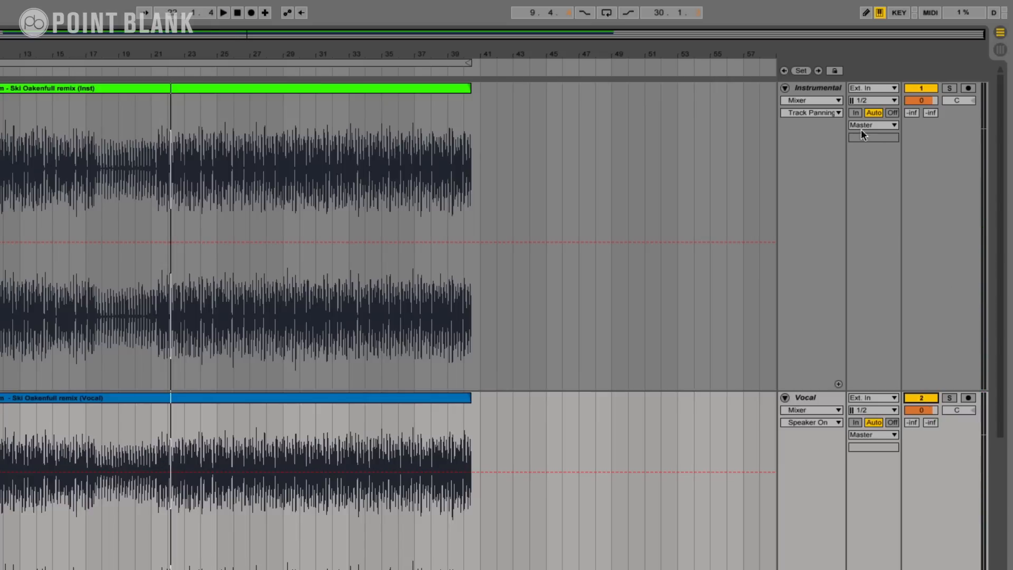
Invert the phase of both the left and right channels in the Instrumental track's Utility device
{"action": "double_click", "coordinate": [828, 87]}
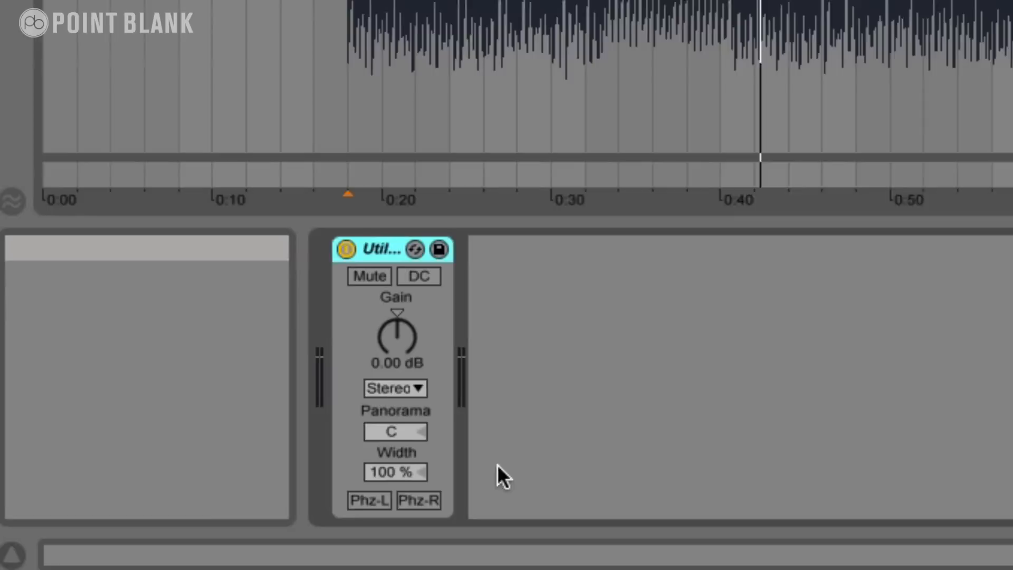
{"action": "left_click", "coordinate": [369, 500]}
{"action": "left_click", "coordinate": [419, 500]}
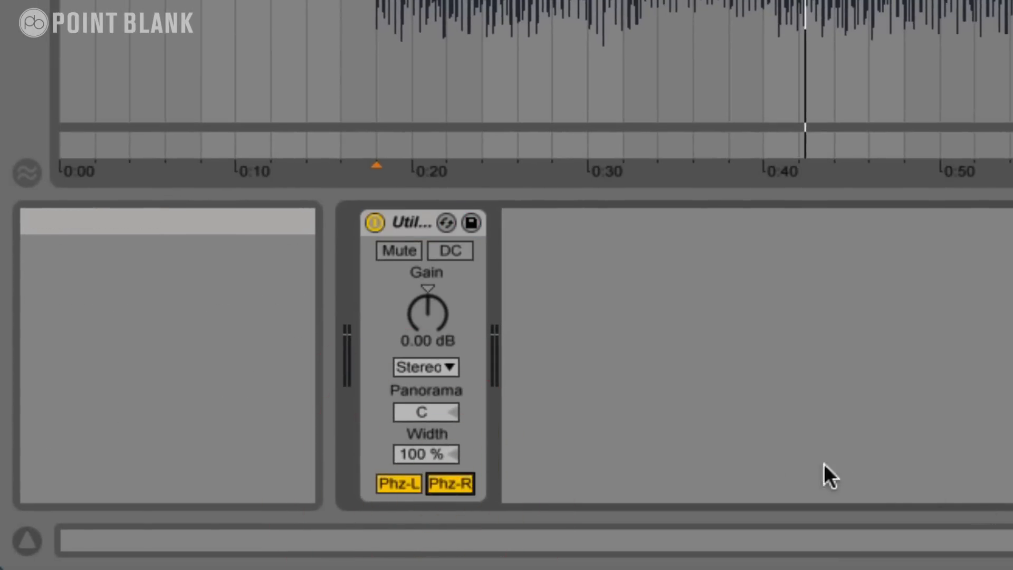
Bypass the Instrumental track's Utility, start playback and switch the device back on to compare the phase inversion
{"action": "left_click", "coordinate": [374, 222]}
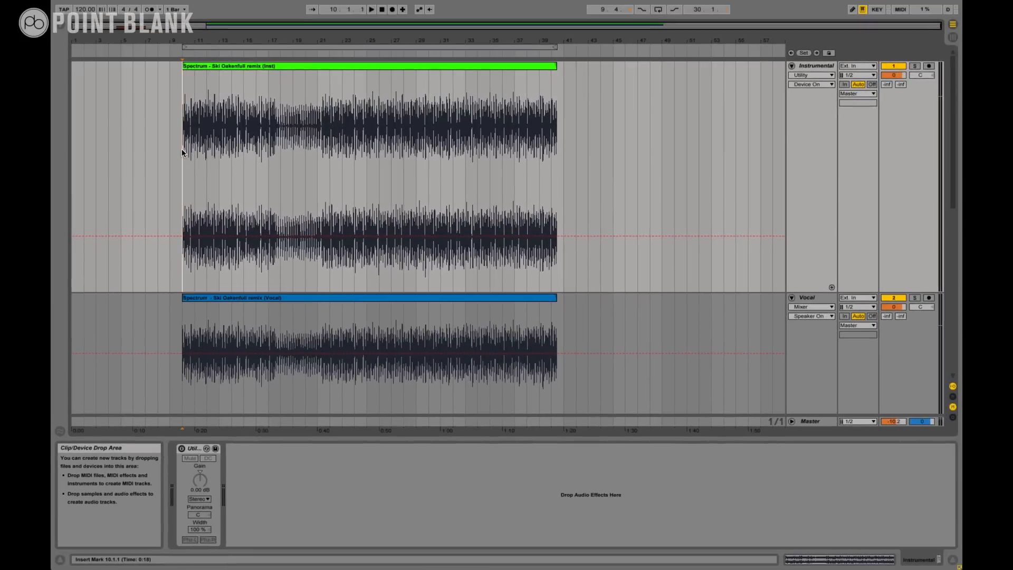
{"action": "key", "text": "space"}
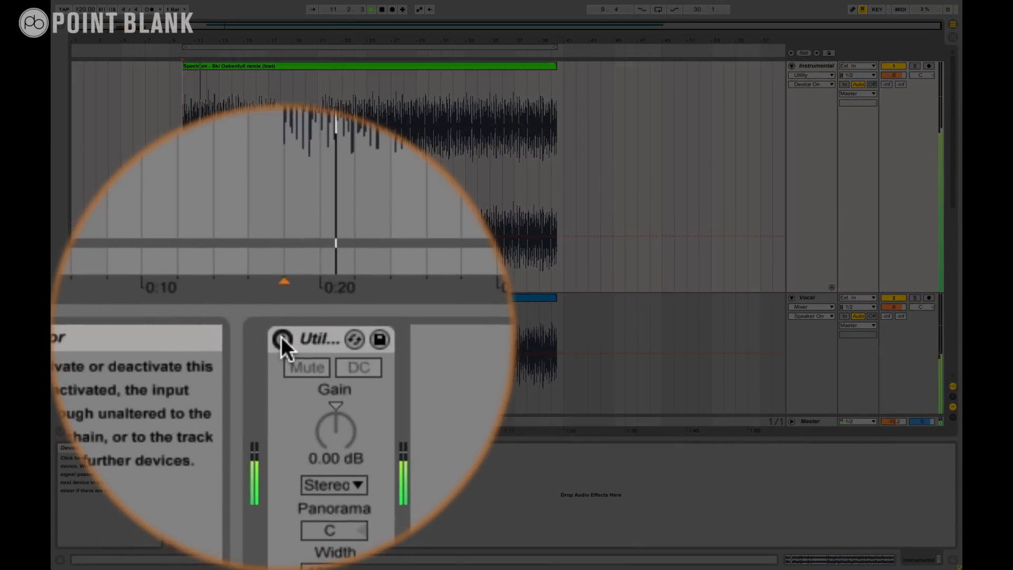
{"action": "left_click", "coordinate": [281, 338]}
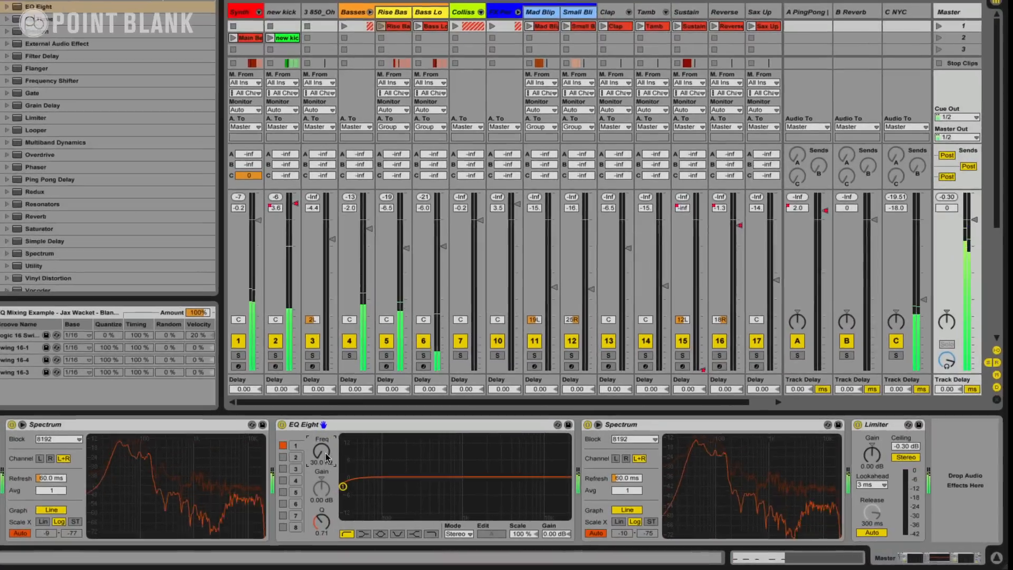
Raise the low-cut frequency of the Master track's EQ Eight through 55.7 Hz and higher
{"action": "left_click_drag", "start_coordinate": [327, 457], "coordinate": [327, 448]}
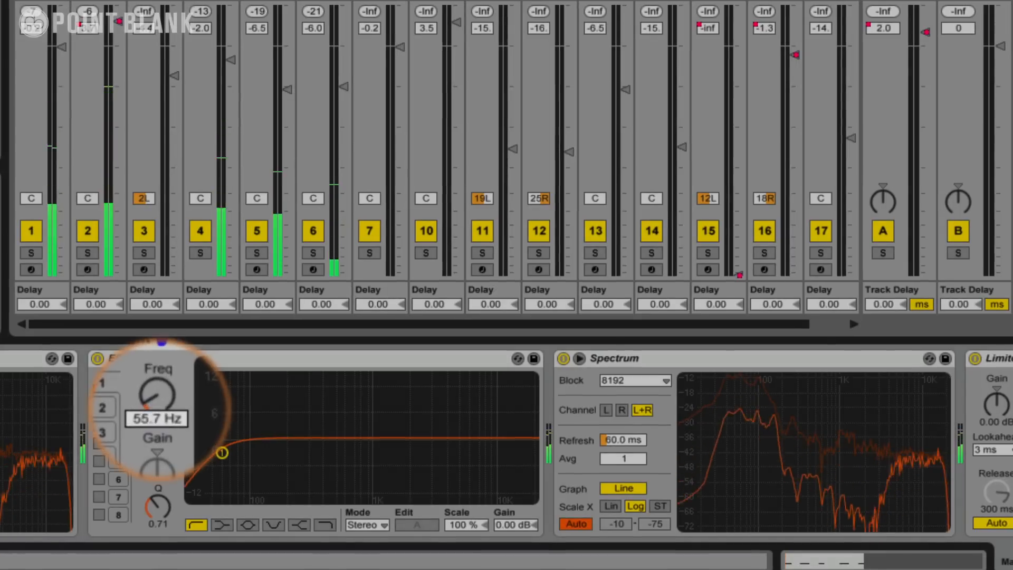
{"action": "left_click_drag", "start_coordinate": [157, 399], "coordinate": [154, 358]}
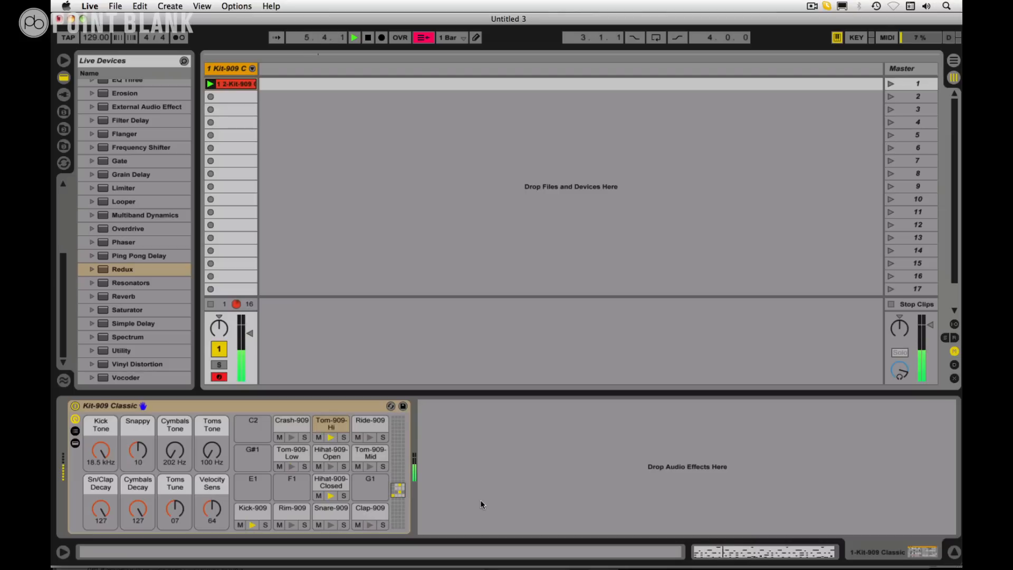
Add Redux and Spectrum after the Kit-909 Classic drum rack and expand the Spectrum display
{"action": "double_click", "coordinate": [122, 269]}
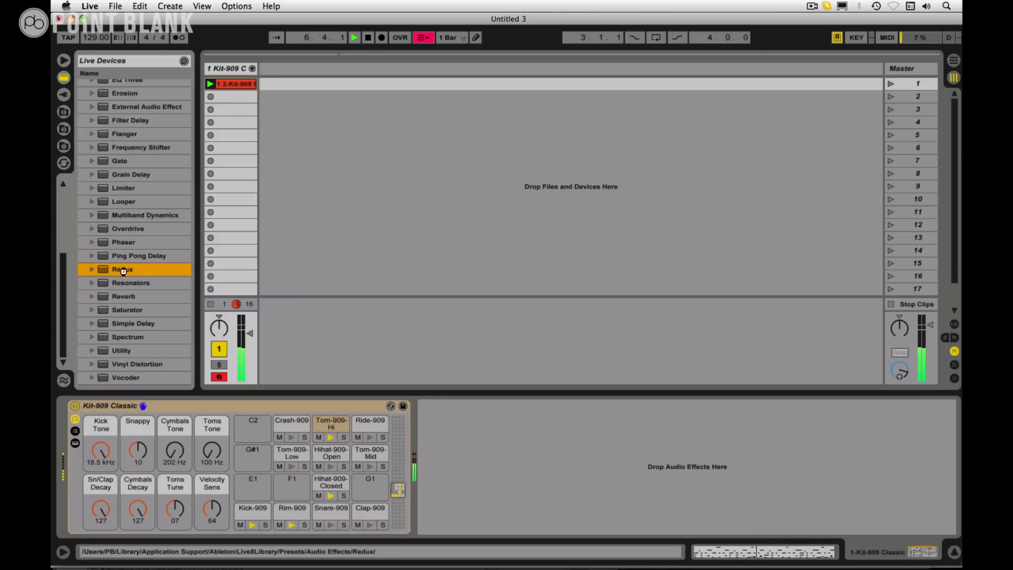
{"action": "key", "text": "Down"}
{"action": "key", "text": "Down"}
{"action": "key", "text": "Down"}
{"action": "key", "text": "Down"}
{"action": "key", "text": "Down"}
{"action": "key", "text": "Return"}
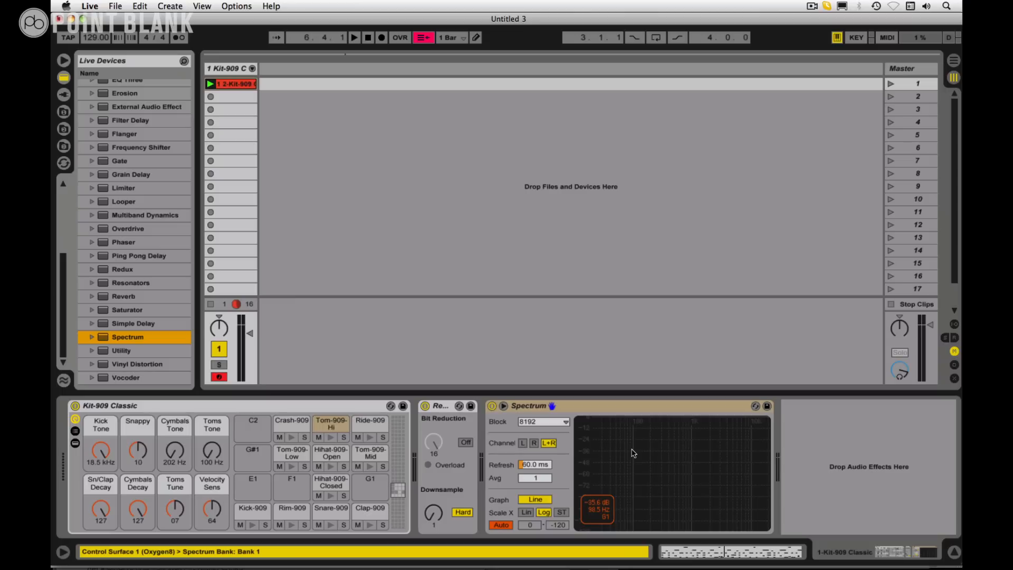
{"action": "left_click", "coordinate": [504, 407]}
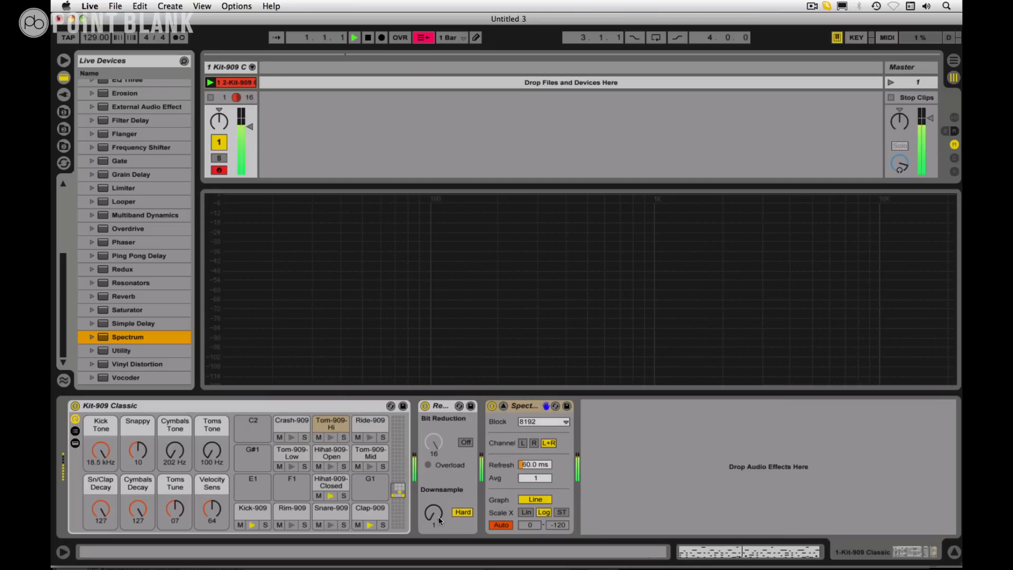
Sweep Redux's Downsample amount up to 188 and back down during playback
{"action": "left_click_drag", "start_coordinate": [434, 514], "coordinate": [433, 505]}
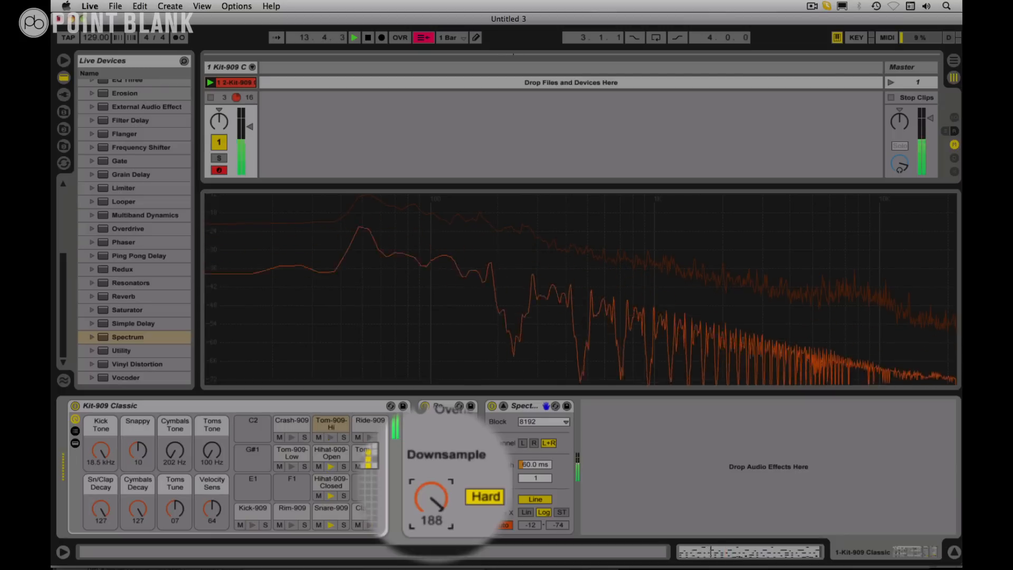
{"action": "left_click_drag", "start_coordinate": [431, 497], "coordinate": [431, 556]}
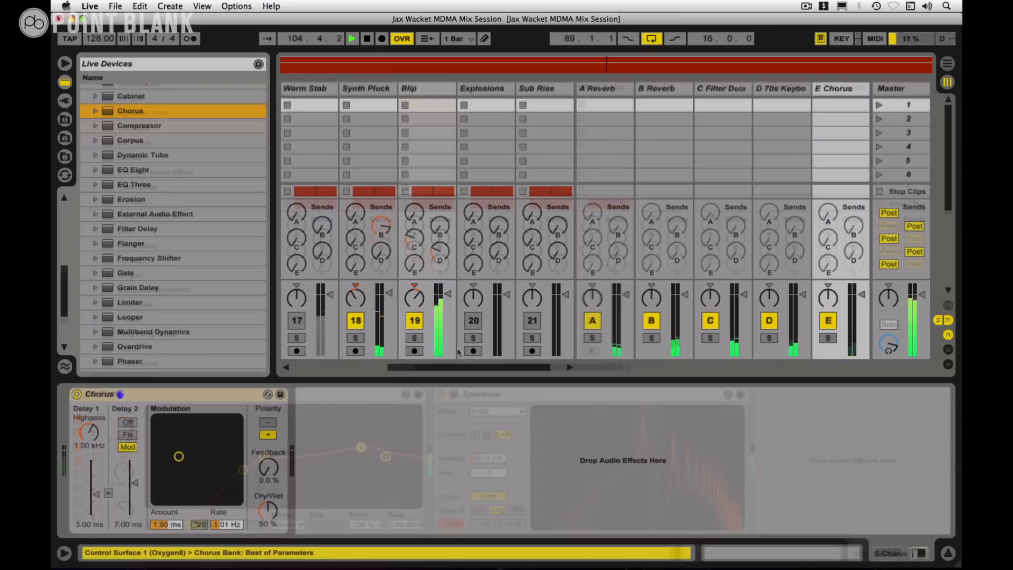
With the Blip track temporarily soloed, set return E's Chorus to 100 % dry/wet, 44 % feedback and 9.21 ms for Delay 1
{"action": "left_click", "coordinate": [415, 337]}
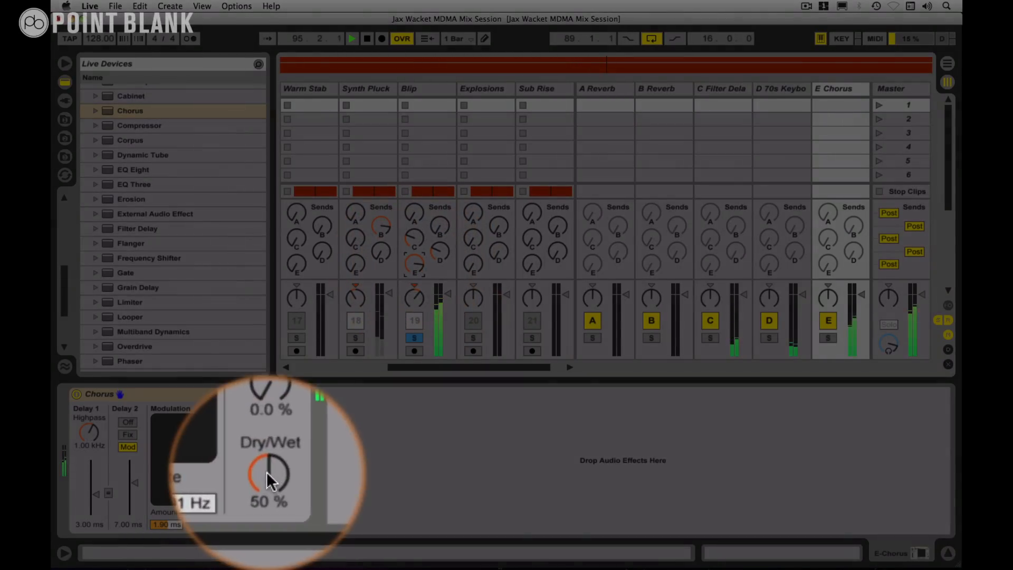
{"action": "left_click_drag", "start_coordinate": [268, 511], "coordinate": [268, 472]}
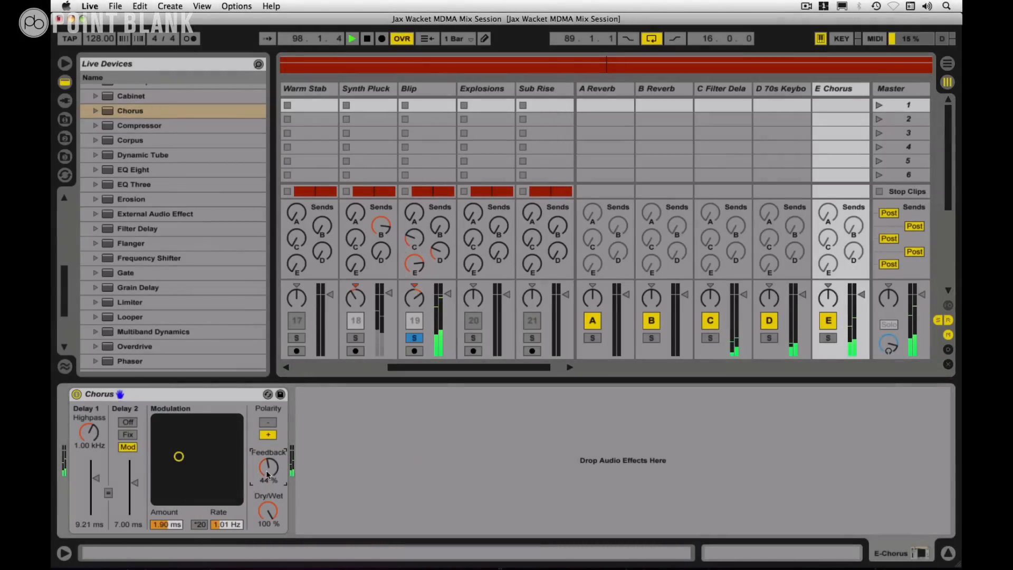
{"action": "left_click", "coordinate": [417, 338]}
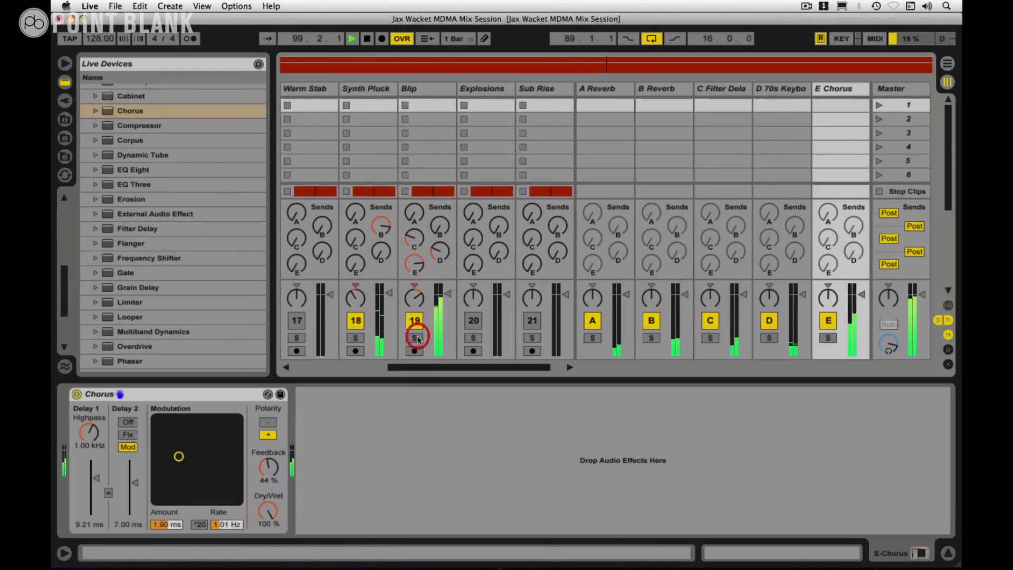